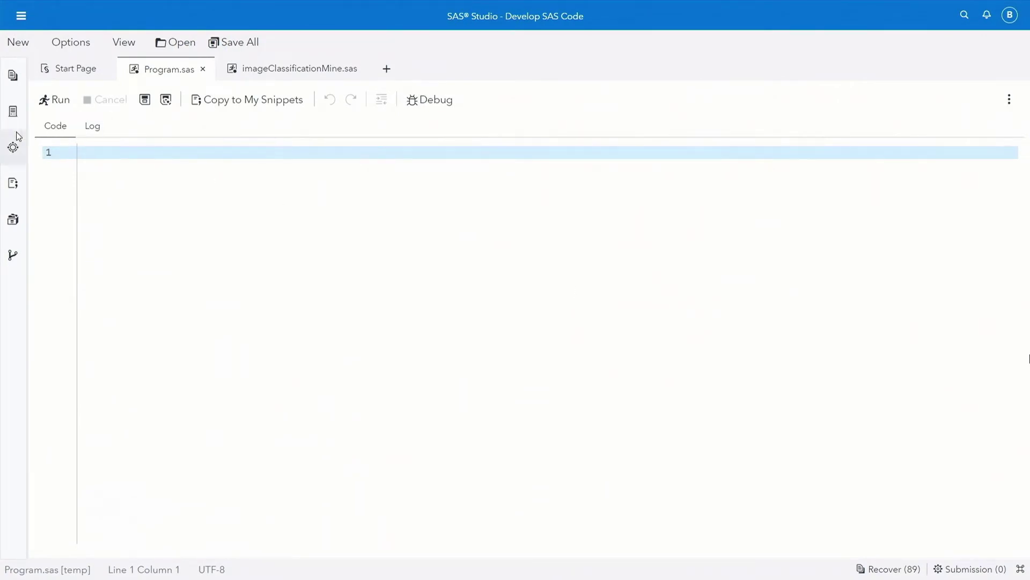
# Expand SAS Tasks > SAS Viya Machine Learning > Computer Vision in the Tasks pane.
pyautogui.click(14, 147)
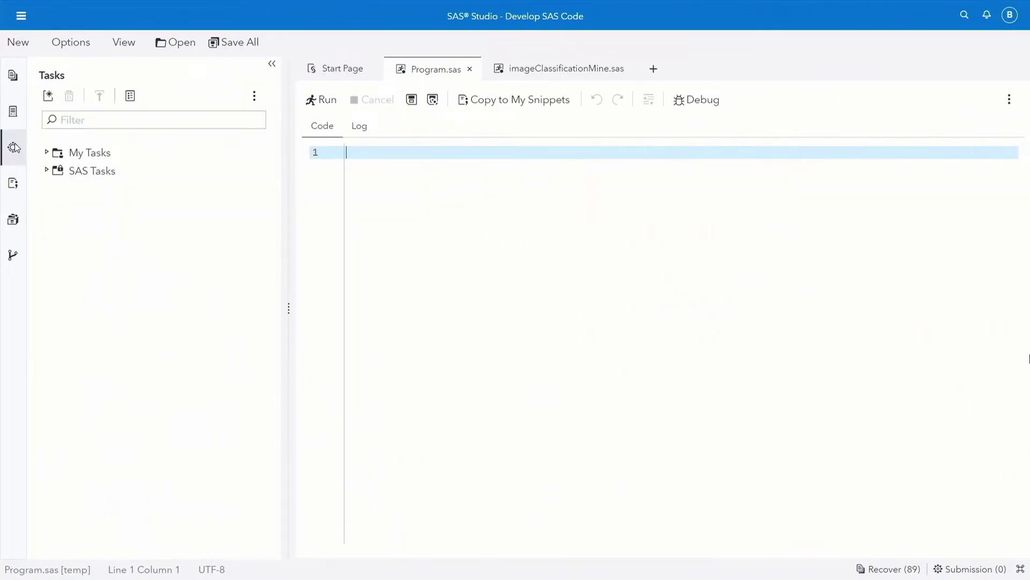
pyautogui.click(48, 171)
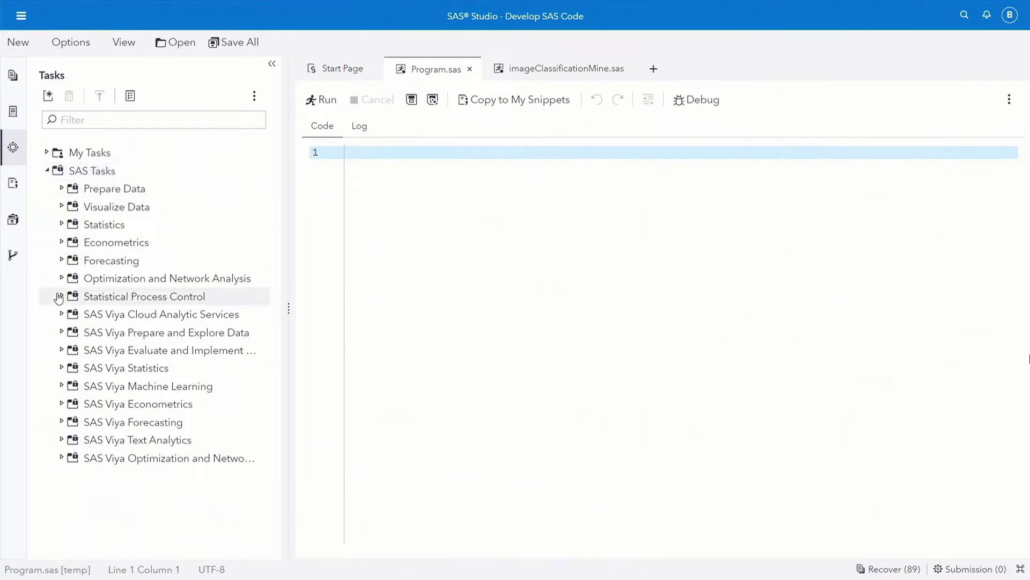
pyautogui.click(61, 387)
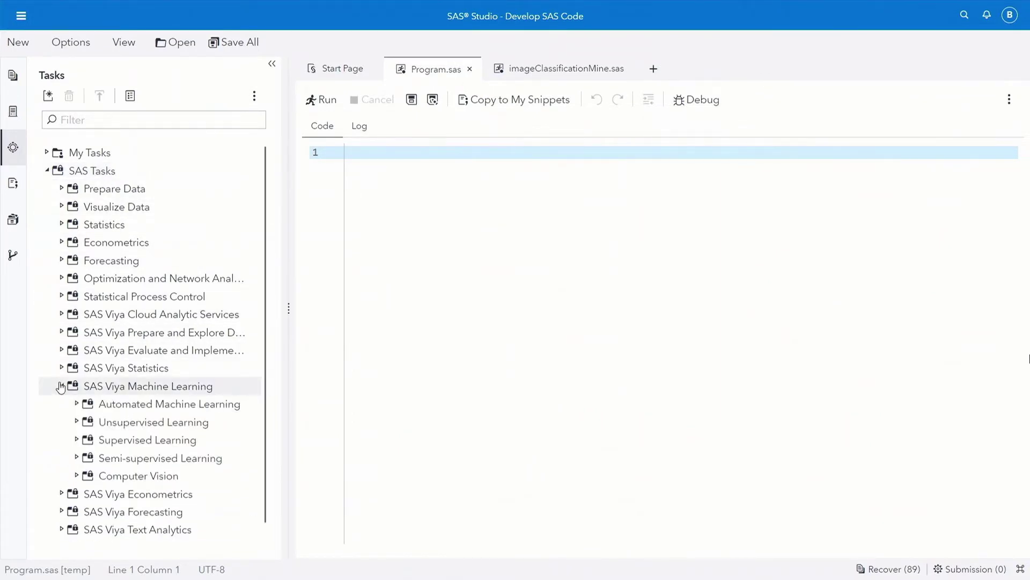
pyautogui.click(77, 475)
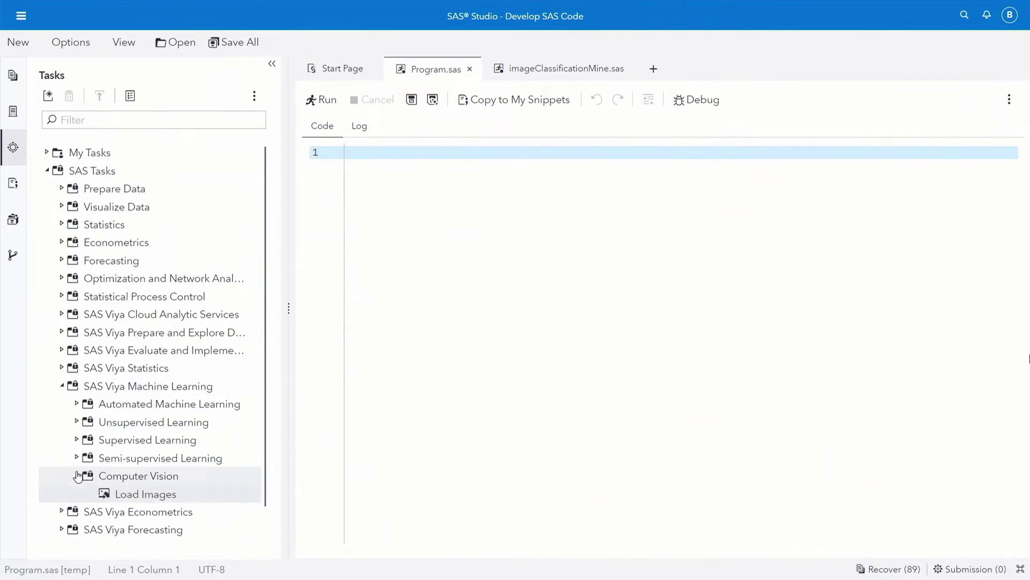
# Open the Load Images task in its own tab and collapse the Tasks pane.
pyautogui.doubleClick(150, 495)
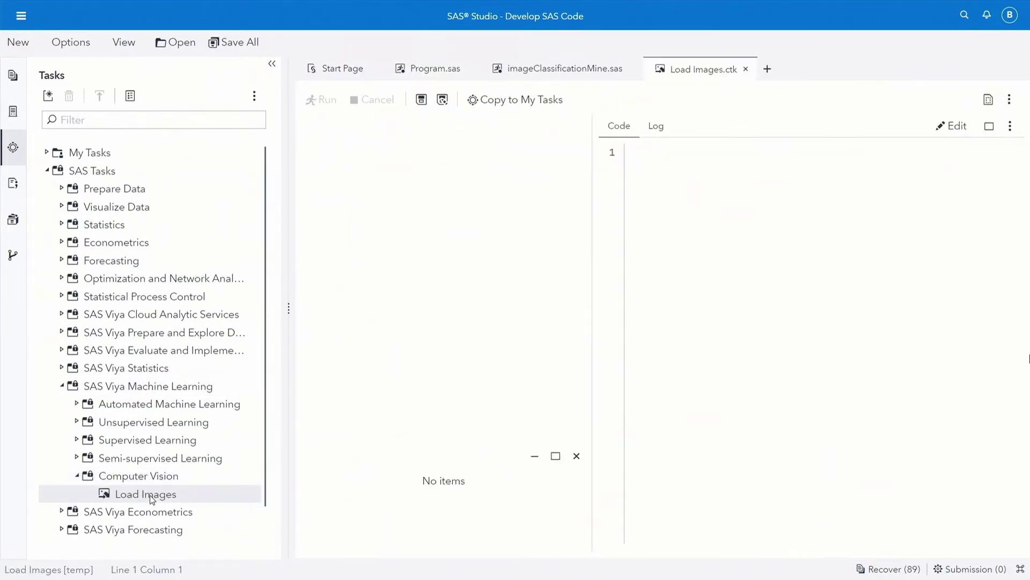
pyautogui.click(13, 147)
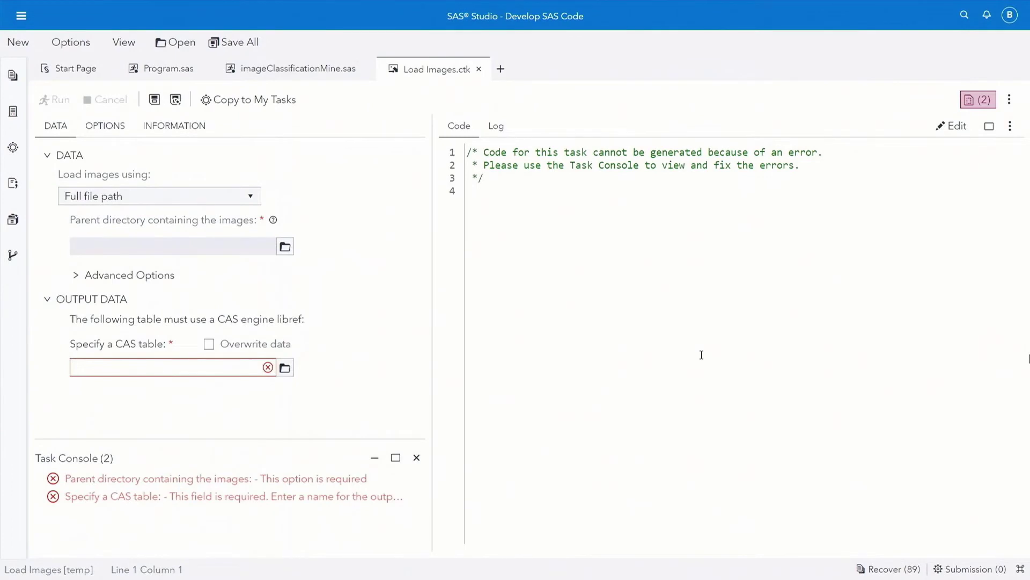
# Set the Load Images folder to giraffe_dolphin_small and the output table to casuser.images.
pyautogui.click(286, 246)
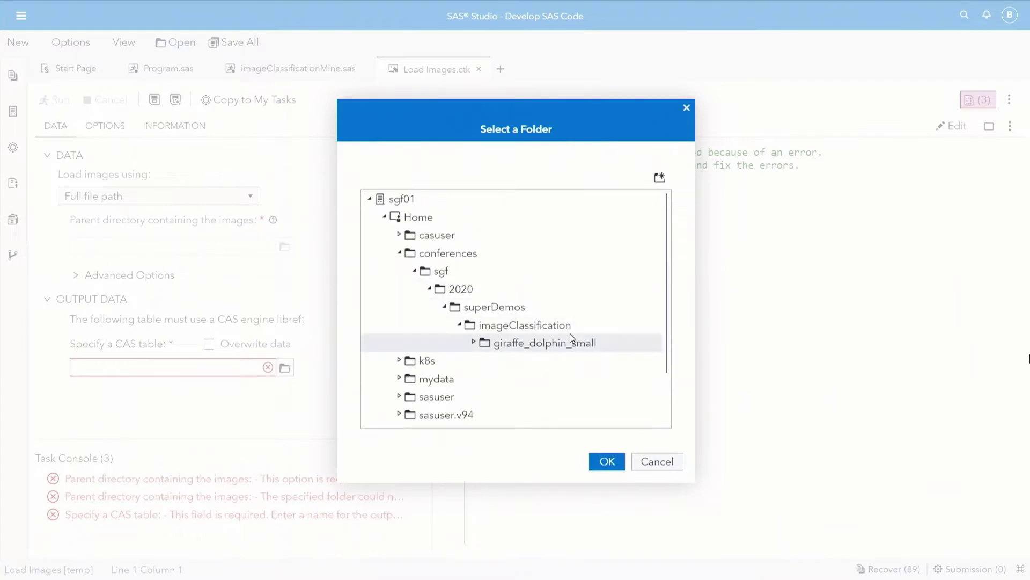
pyautogui.click(604, 461)
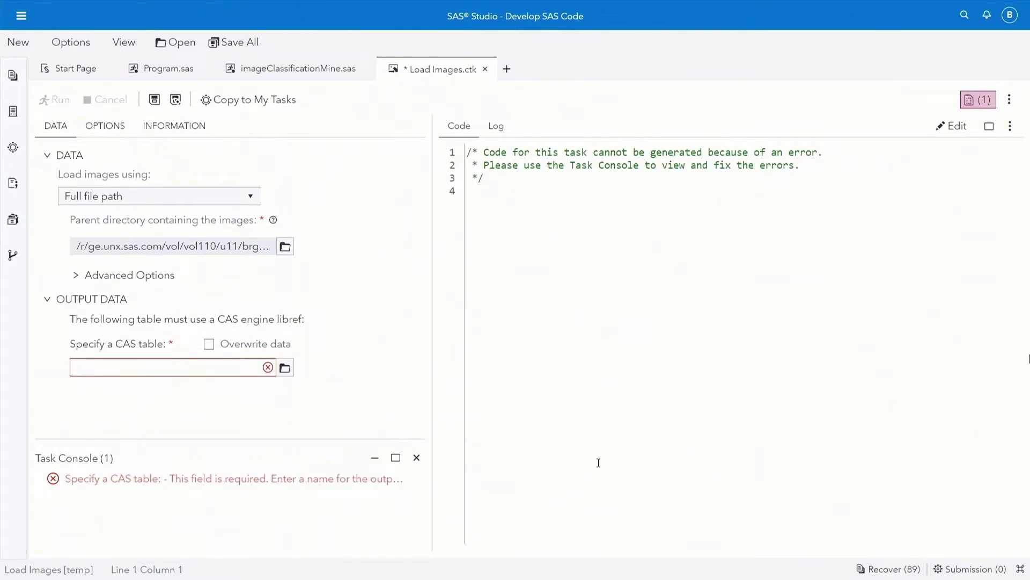
pyautogui.click(219, 373)
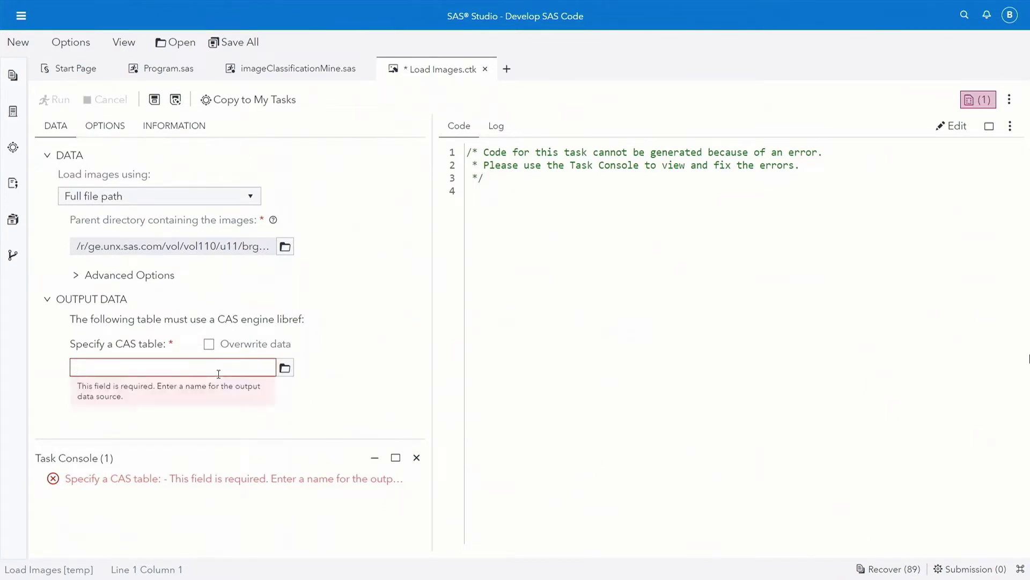
pyautogui.write('casuser')
pyautogui.write('.images')
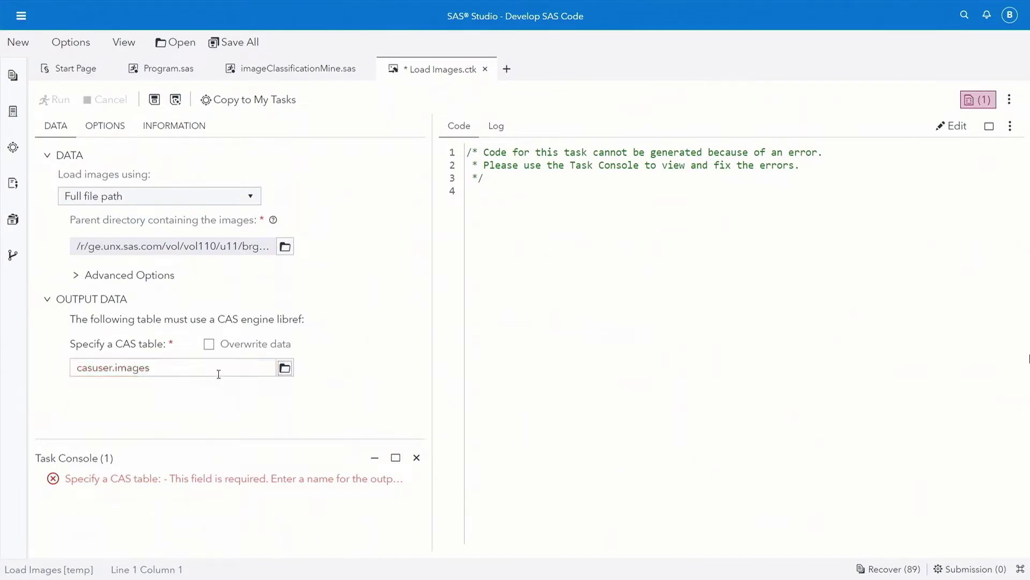
pyautogui.click(363, 387)
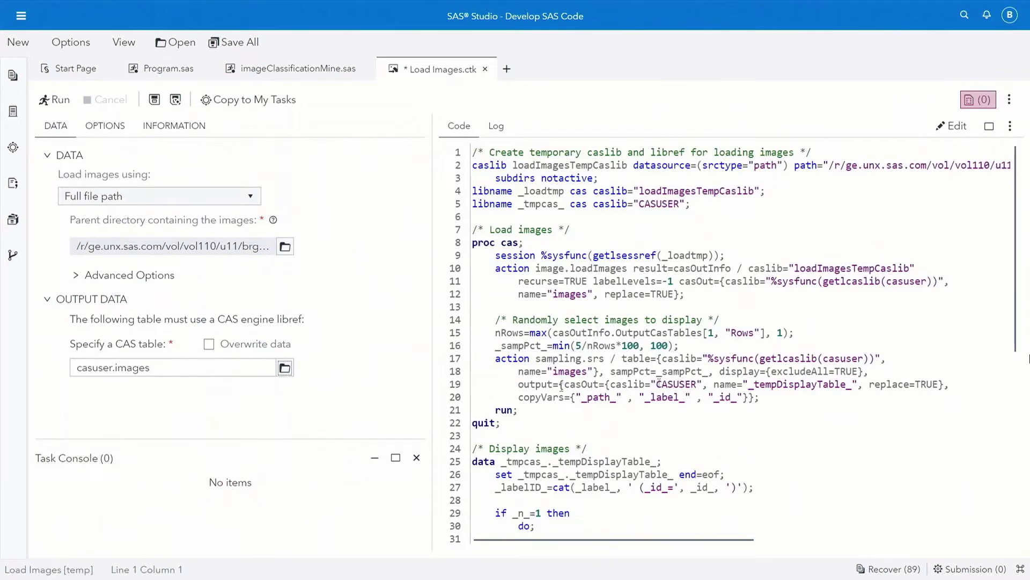
# Review the generated Load Images code and run the task.
pyautogui.scroll(-5, 840, 376)
pyautogui.scroll(-1, 840, 376)
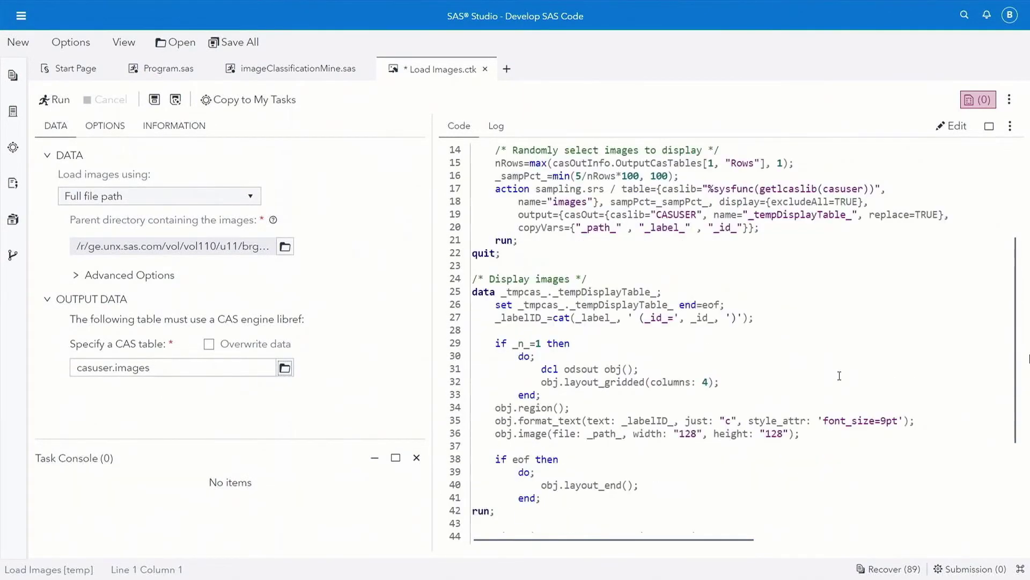
pyautogui.scroll(-3, 839, 376)
pyautogui.scroll(-1, 840, 375)
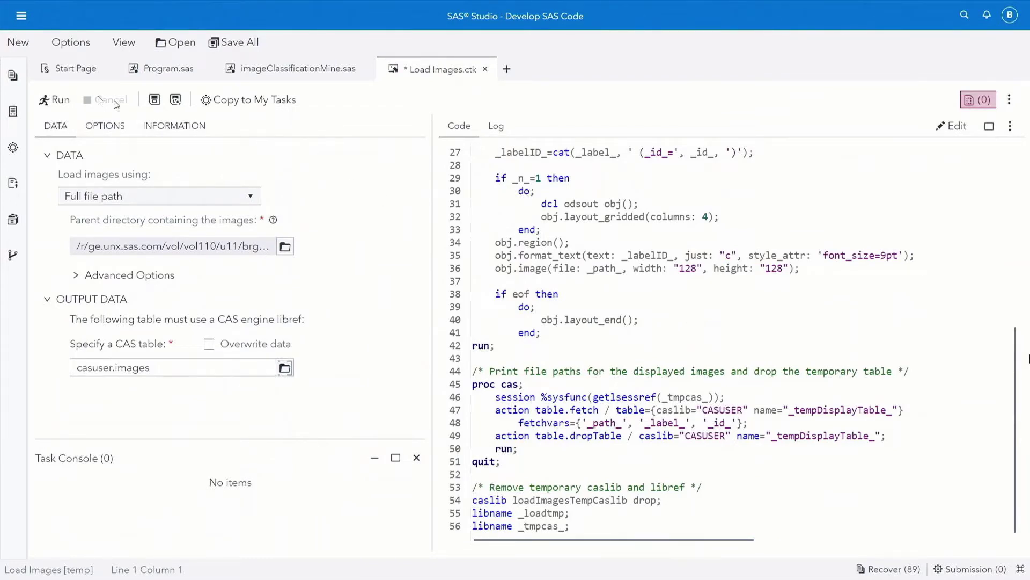
pyautogui.click(62, 100)
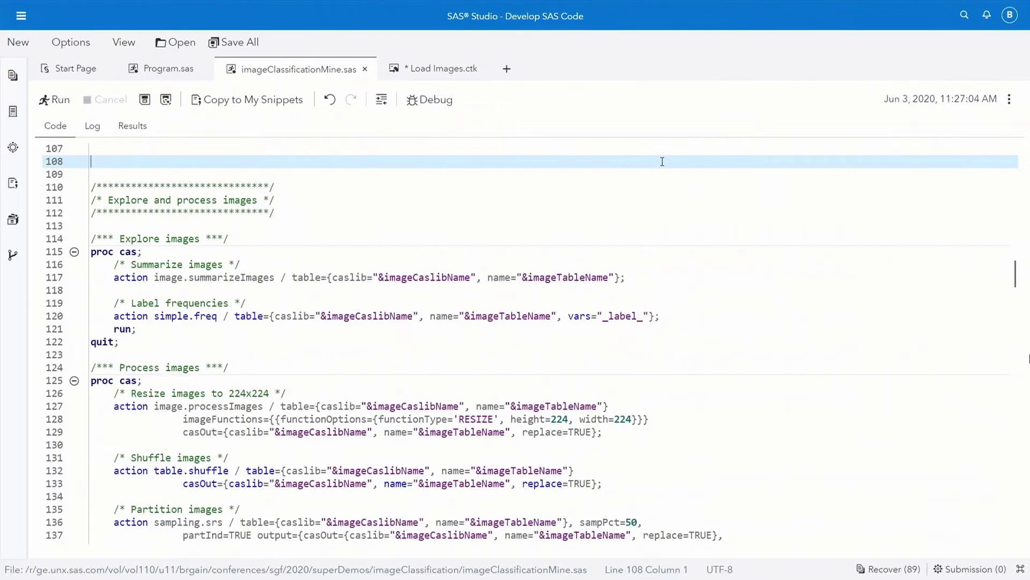
# Run only the Explore images block on lines 113–122.
pyautogui.moveTo(155, 225); pyautogui.dragTo(176, 337)
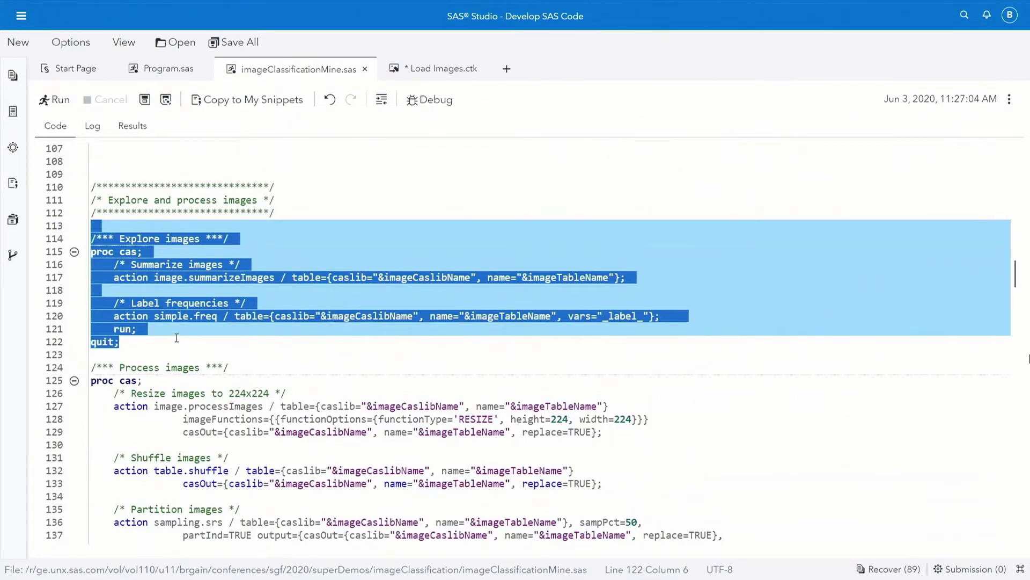
pyautogui.click(57, 101)
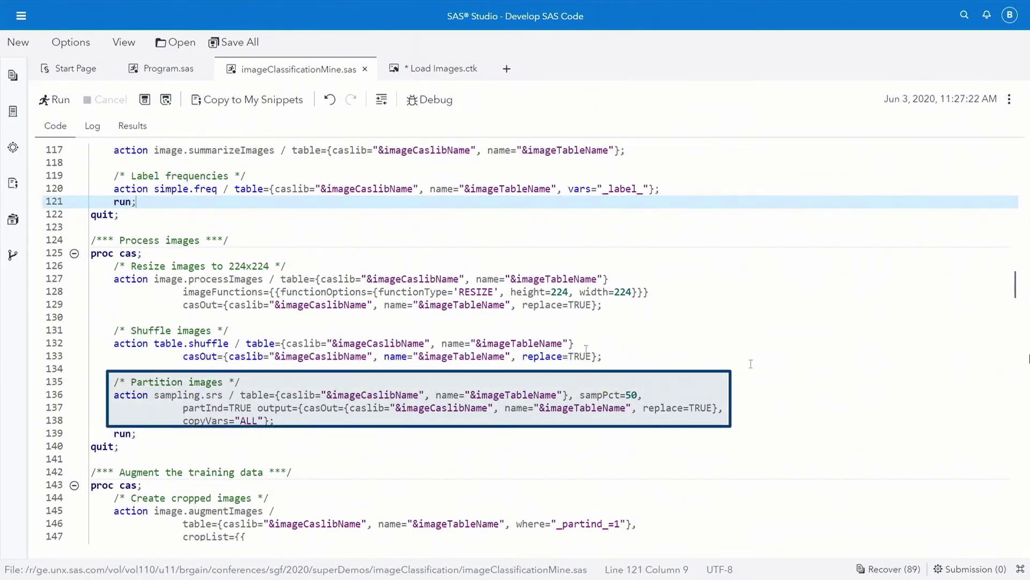
# Run the Process images block on lines 123–140 and return to the code.
pyautogui.moveTo(92, 227); pyautogui.dragTo(168, 443)
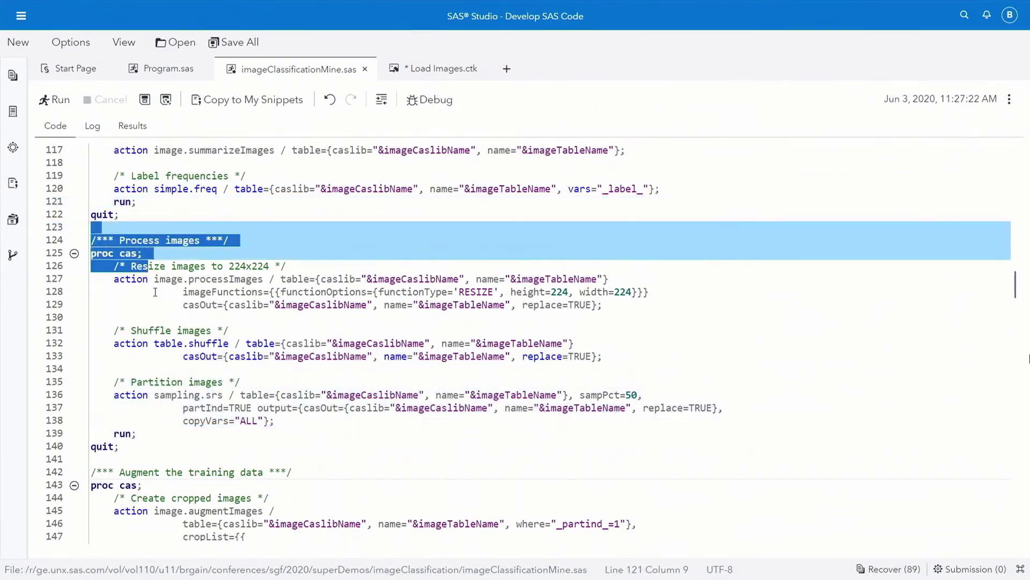
pyautogui.click(58, 96)
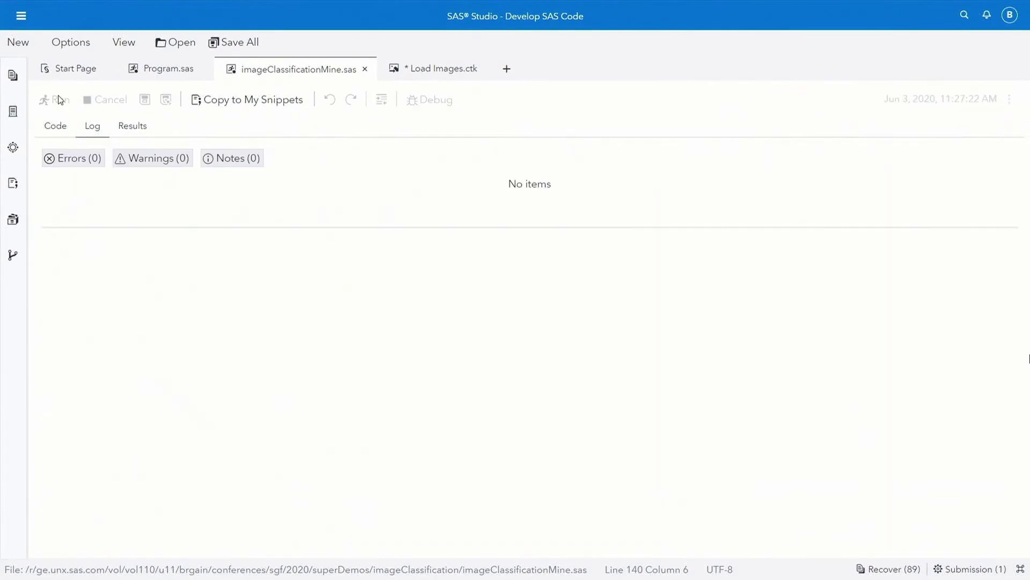
pyautogui.click(55, 126)
# Scroll down and select the 'Augment the training data' code block.
pyautogui.click(740, 360)
pyautogui.scroll(-1, 740, 360)
pyautogui.scroll(-2, 741, 360)
pyautogui.scroll(-3, 740, 359)
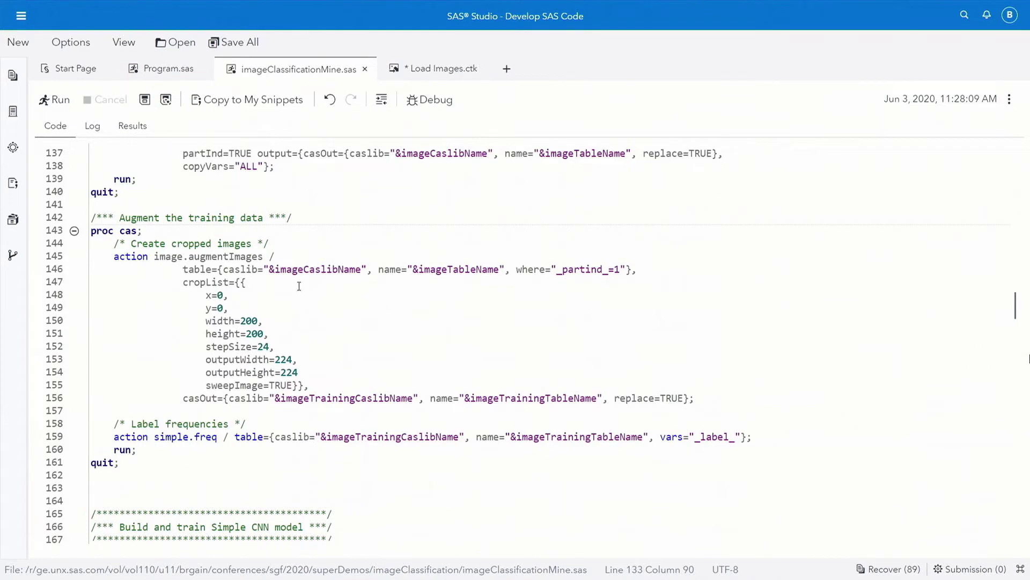
pyautogui.moveTo(184, 203); pyautogui.dragTo(193, 473)
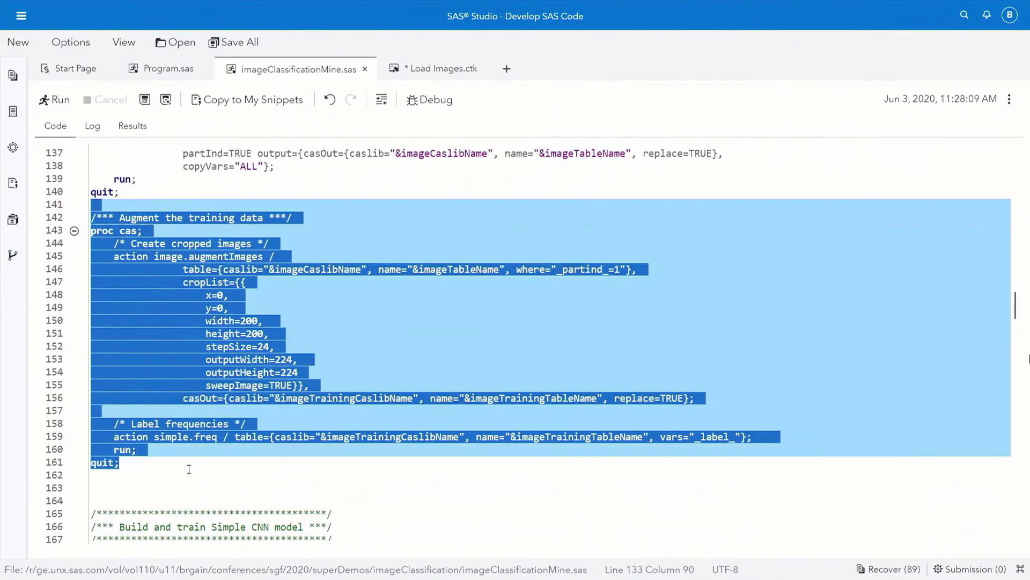
# Run the augmentation block, producing imagesAugmented with 104 Dolphin and 84 Giraffe images.
pyautogui.click(57, 99)
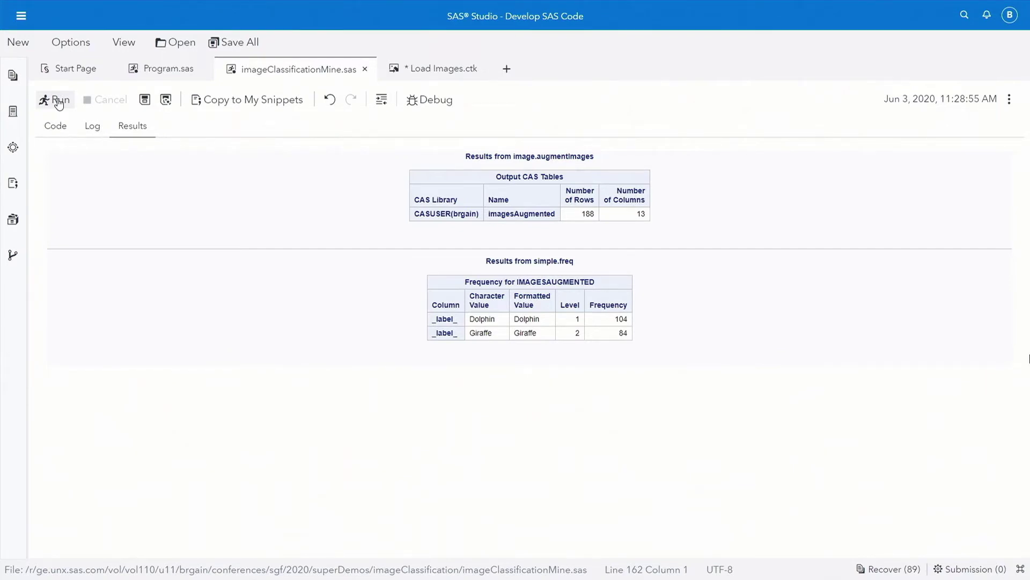
# Return to the code and scroll to the Simple_CNN pooling, convolution, fully connected and softmax layers.
pyautogui.click(41, 129)
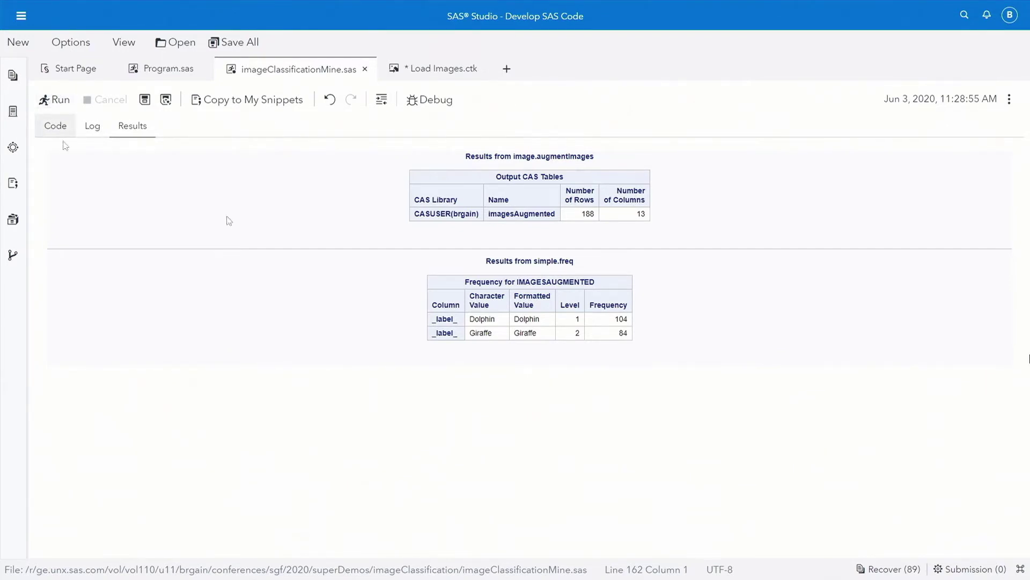
pyautogui.click(643, 362)
pyautogui.scroll(-5, 643, 365)
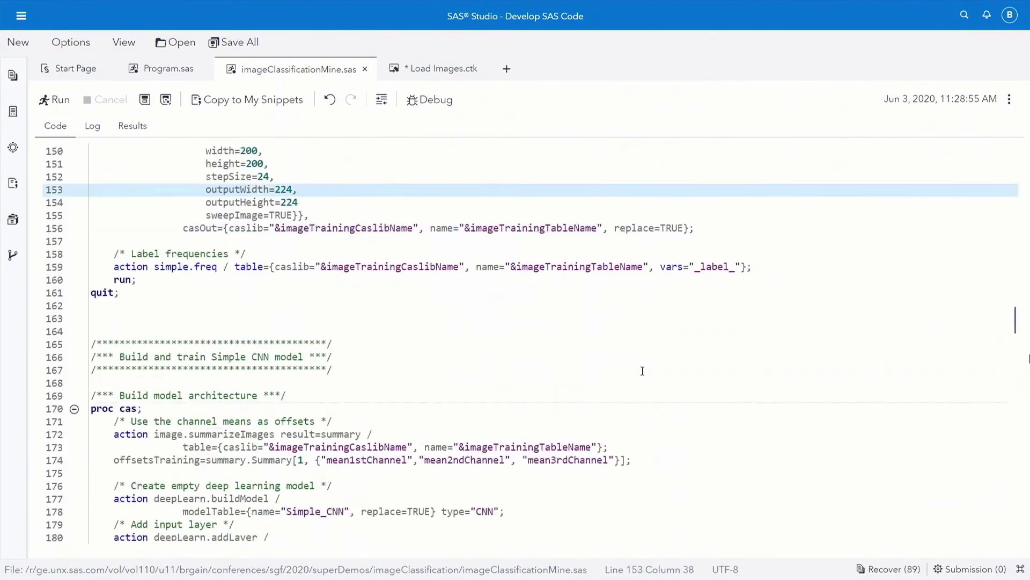
pyautogui.scroll(-1, 643, 371)
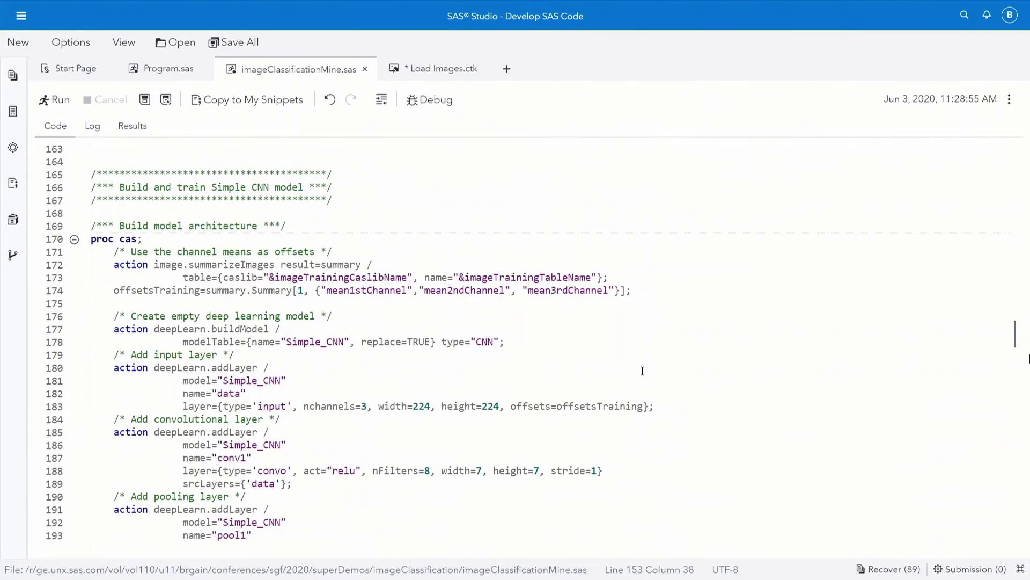
pyautogui.scroll(-2, 642, 371)
pyautogui.scroll(-1, 643, 371)
pyautogui.scroll(-1, 642, 371)
pyautogui.scroll(-1, 642, 371)
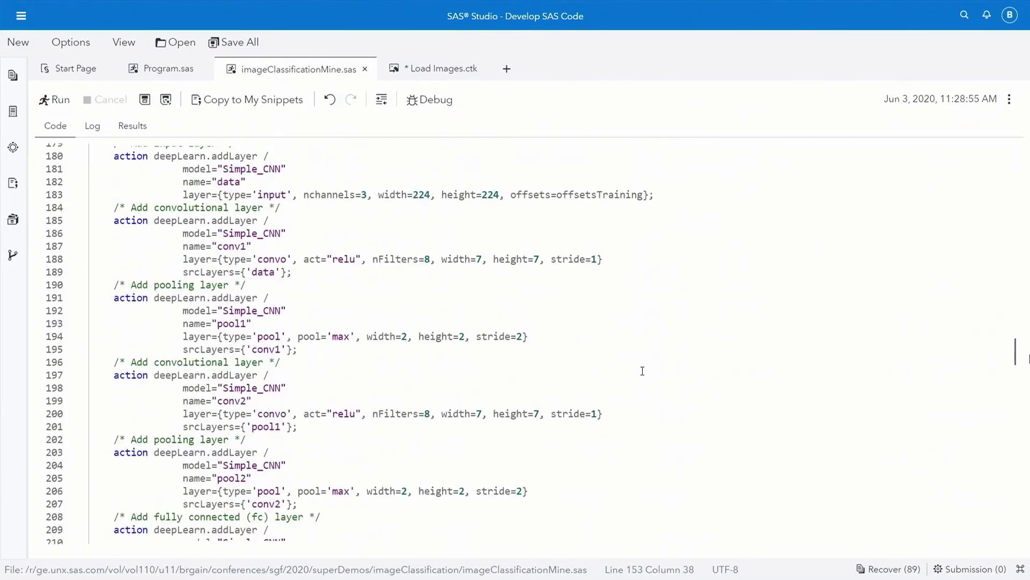
pyautogui.scroll(-1, 642, 371)
pyautogui.scroll(-1, 642, 371)
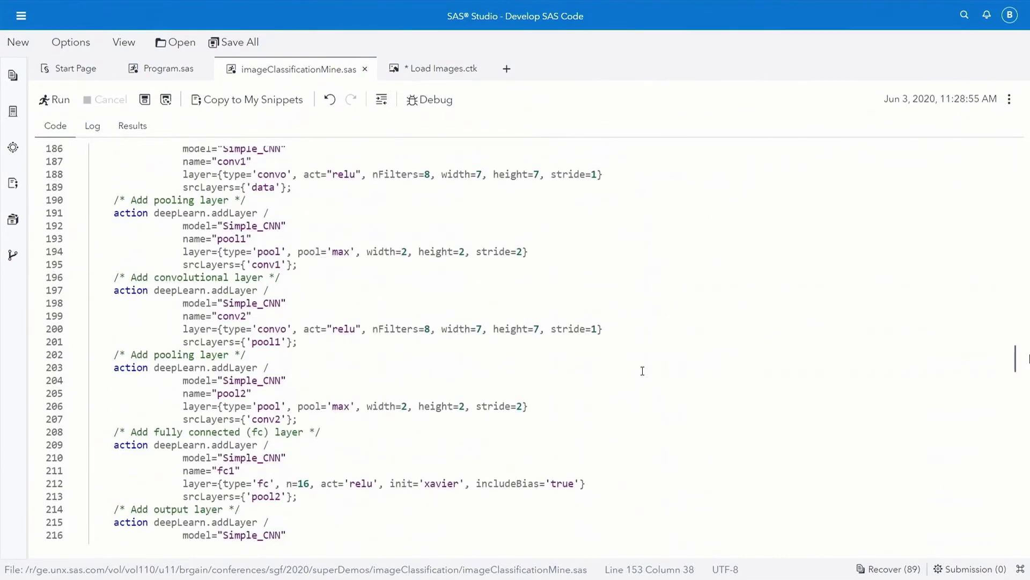
pyautogui.scroll(-1, 643, 371)
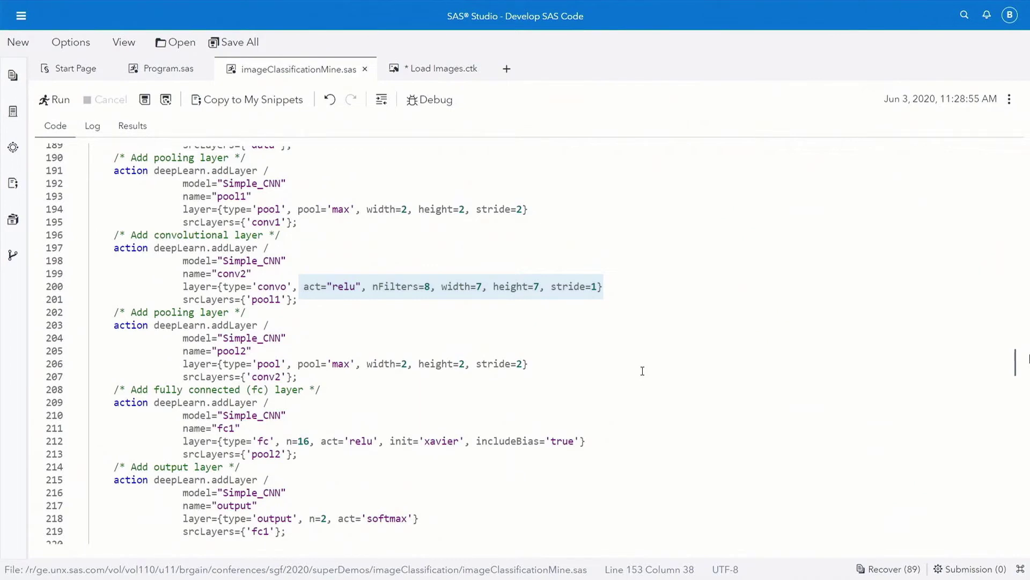
# Scroll past the Simple_CNN dlTrain step to the dlScore and crossTab confusion-matrix code.
pyautogui.scroll(-4, 643, 371)
pyautogui.scroll(-3, 643, 371)
pyautogui.scroll(-2, 642, 371)
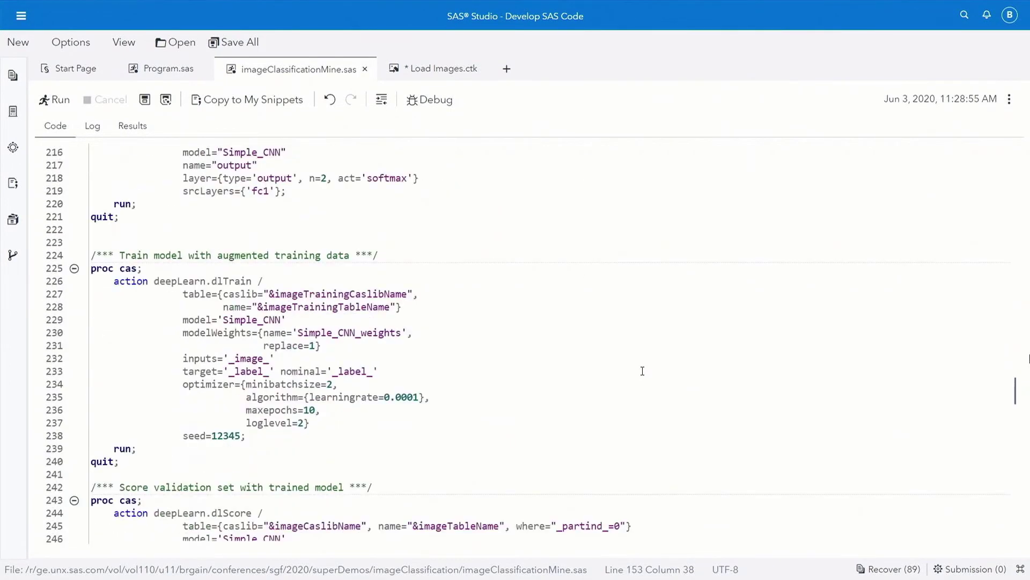
pyautogui.scroll(-1, 642, 371)
pyautogui.scroll(-1, 643, 371)
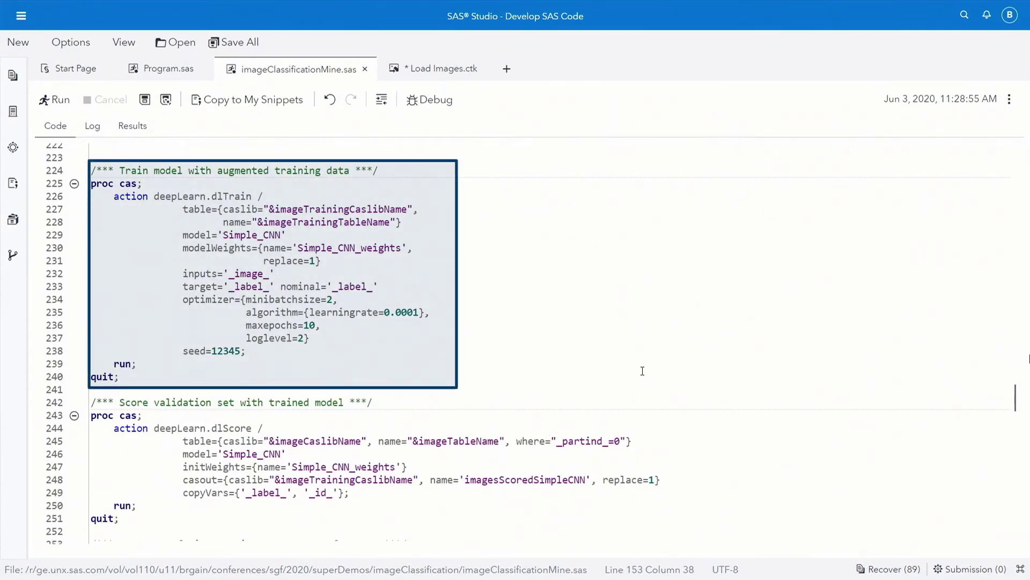
pyautogui.scroll(-3, 642, 371)
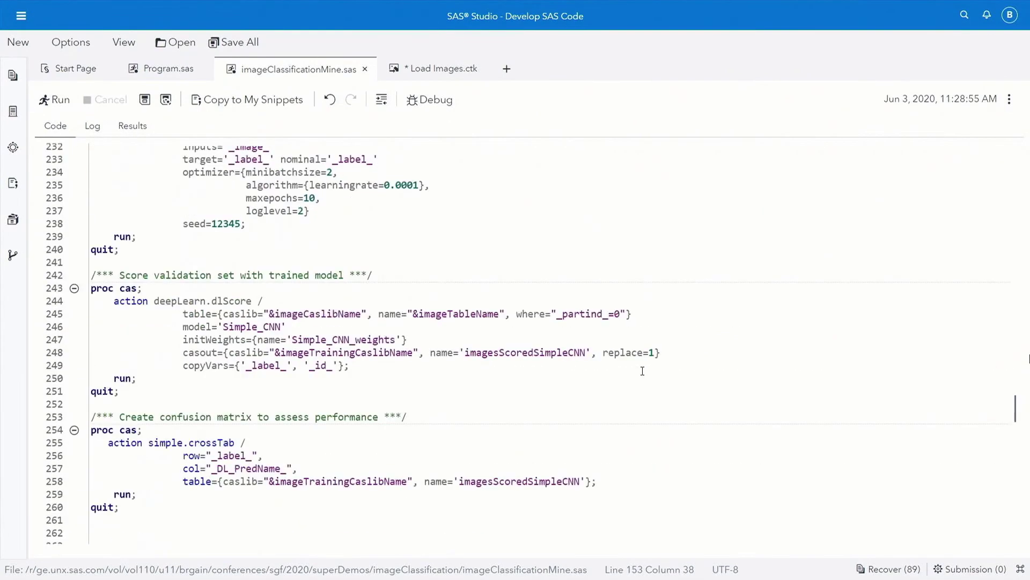
pyautogui.scroll(-1, 642, 371)
pyautogui.scroll(-1, 642, 371)
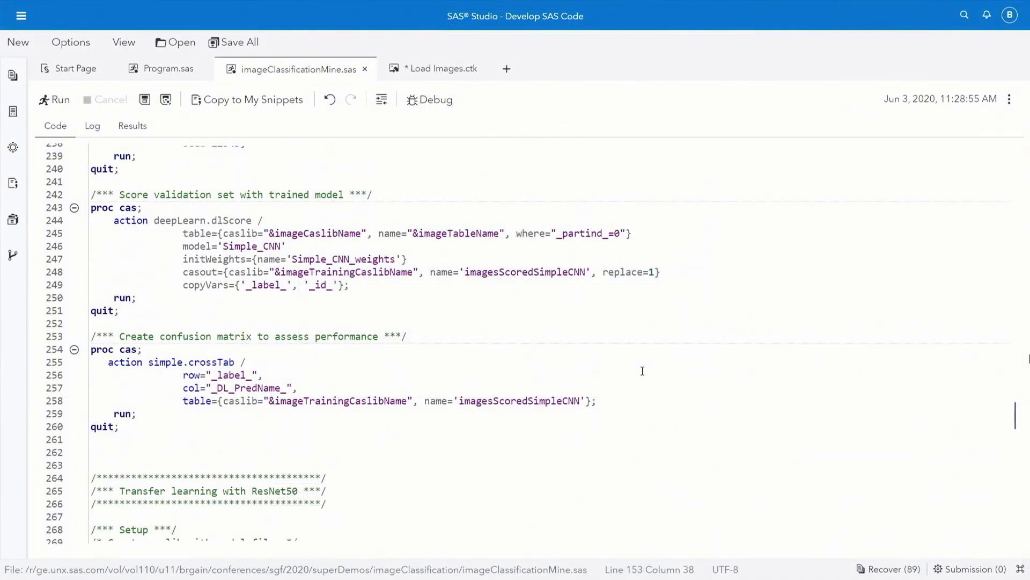
# Scroll to the ResNet50 section's caslib setup and model-architecture code.
pyautogui.scroll(-2, 642, 371)
pyautogui.scroll(-2, 642, 371)
pyautogui.scroll(-1, 643, 371)
pyautogui.scroll(-1, 642, 371)
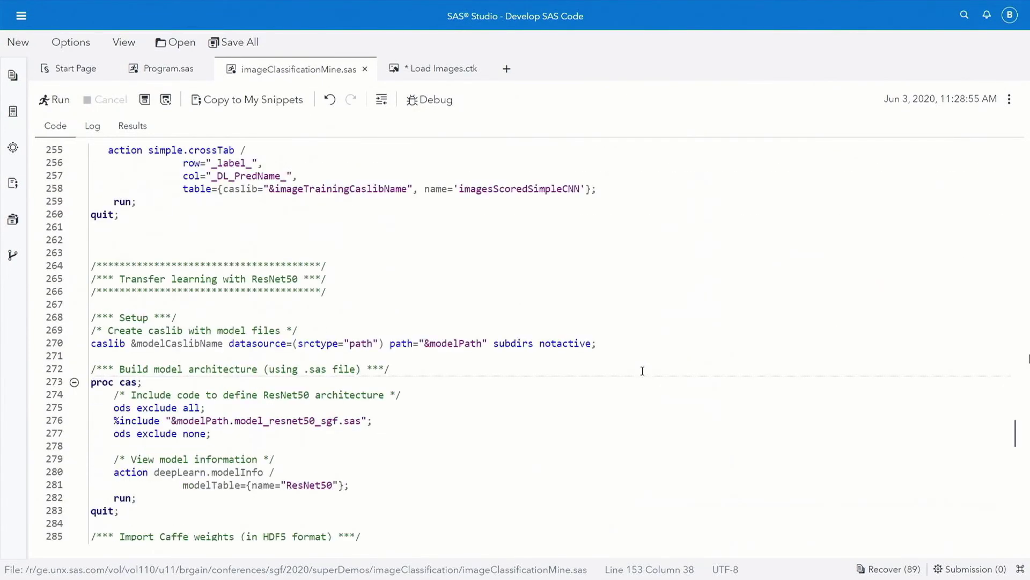
pyautogui.scroll(-1, 643, 371)
pyautogui.scroll(-1, 642, 371)
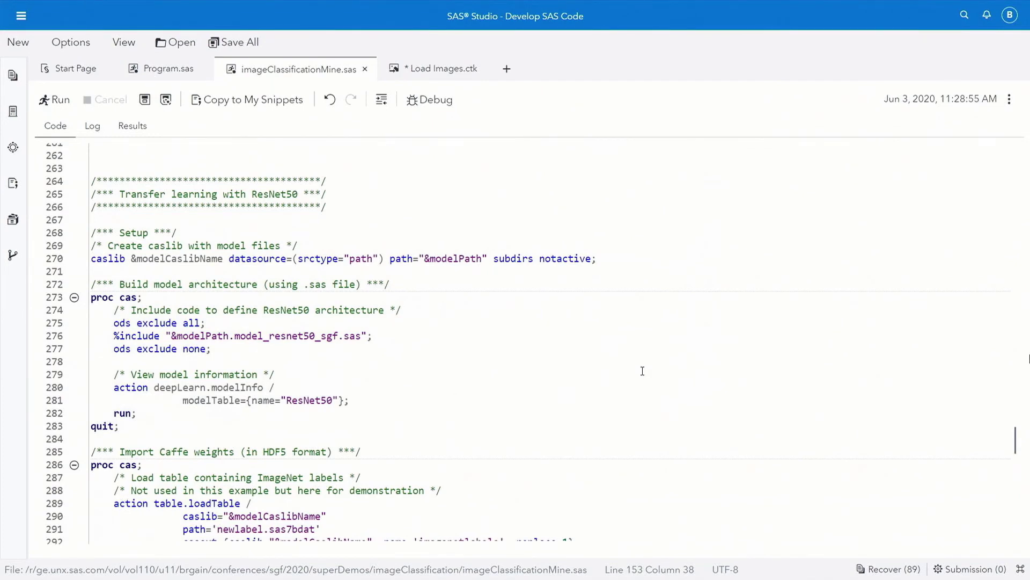
# Scroll down to the dlImportModelWeights step and the removeLayer/addLayer output-layer replacement.
pyautogui.scroll(-1, 642, 371)
pyautogui.scroll(-3, 643, 371)
pyautogui.scroll(-1, 642, 371)
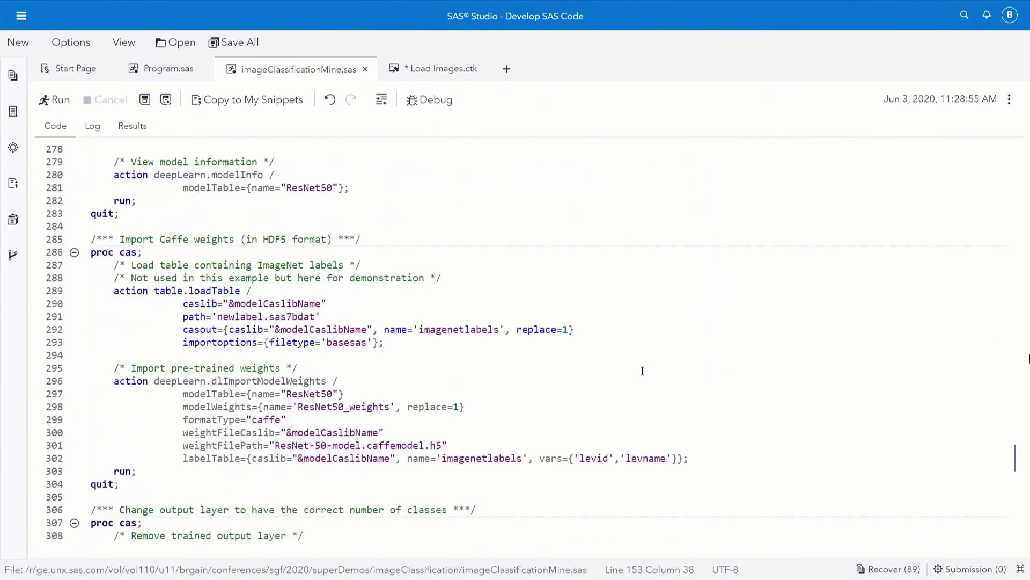
pyautogui.scroll(-1, 642, 371)
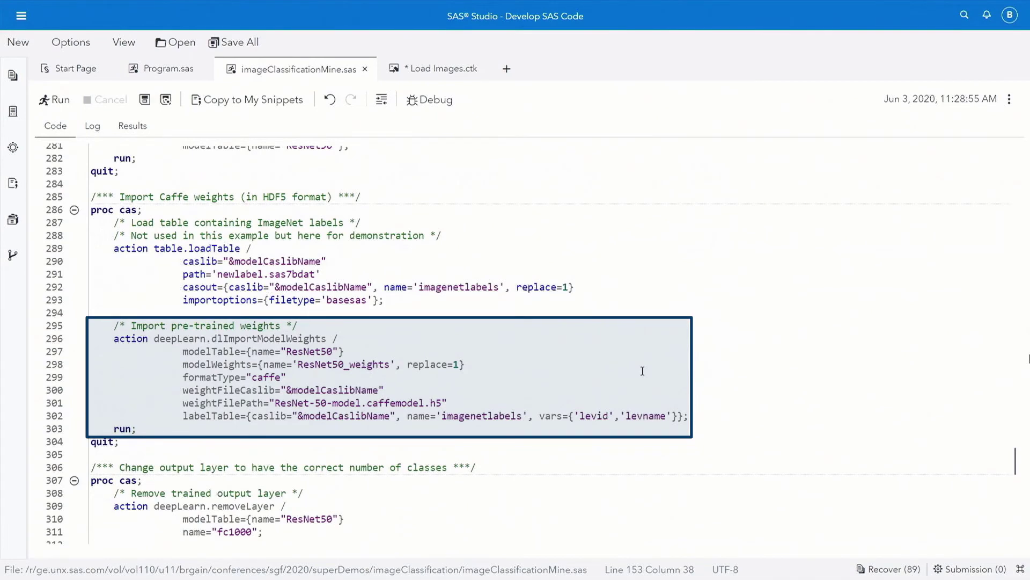
pyautogui.scroll(-2, 642, 371)
pyautogui.scroll(-3, 643, 371)
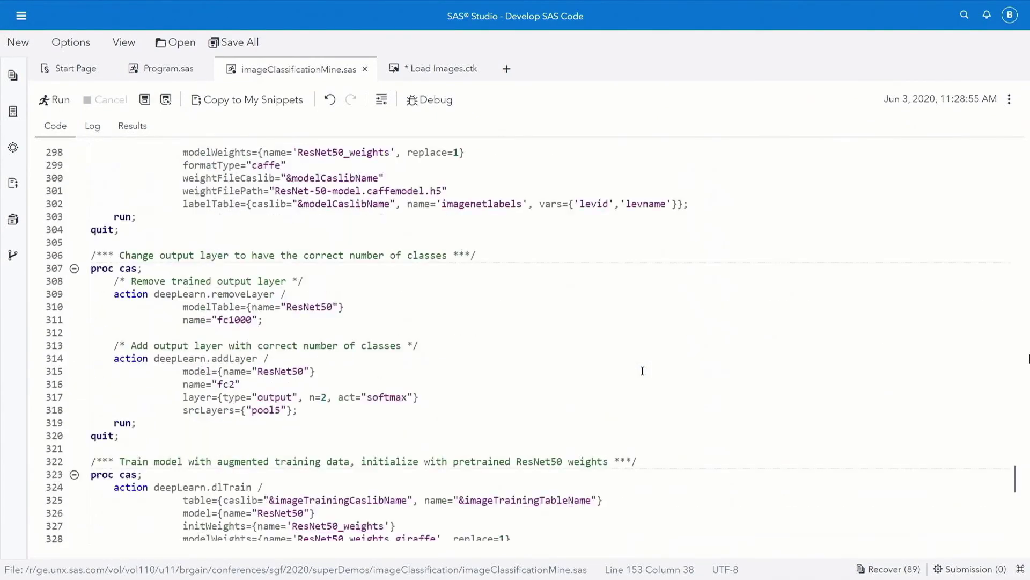
pyautogui.scroll(-1, 643, 371)
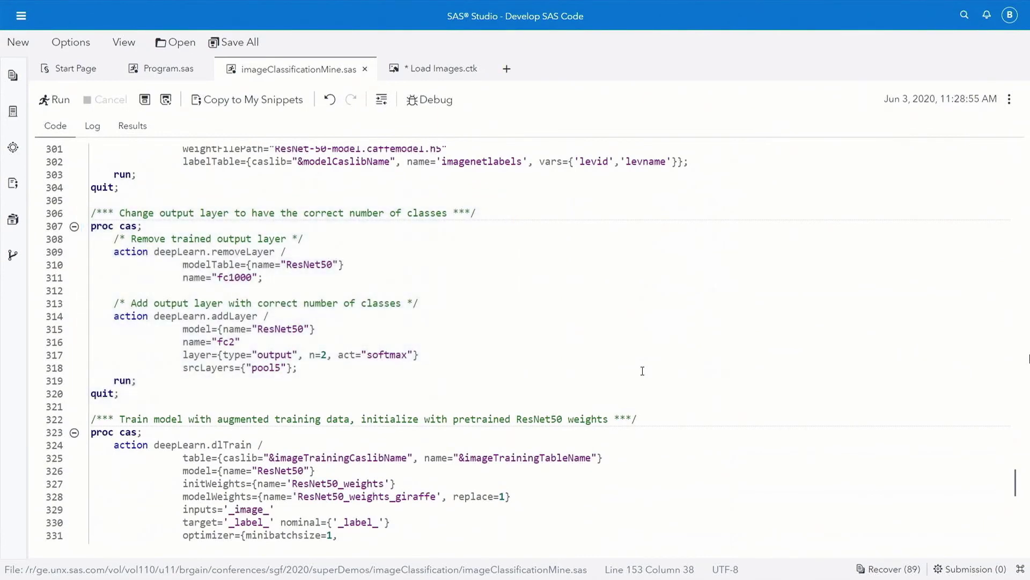
pyautogui.scroll(-2, 643, 371)
# Scroll to the ResNet50 dlTrain step with its five-epoch optimizer settings.
pyautogui.scroll(-3, 643, 371)
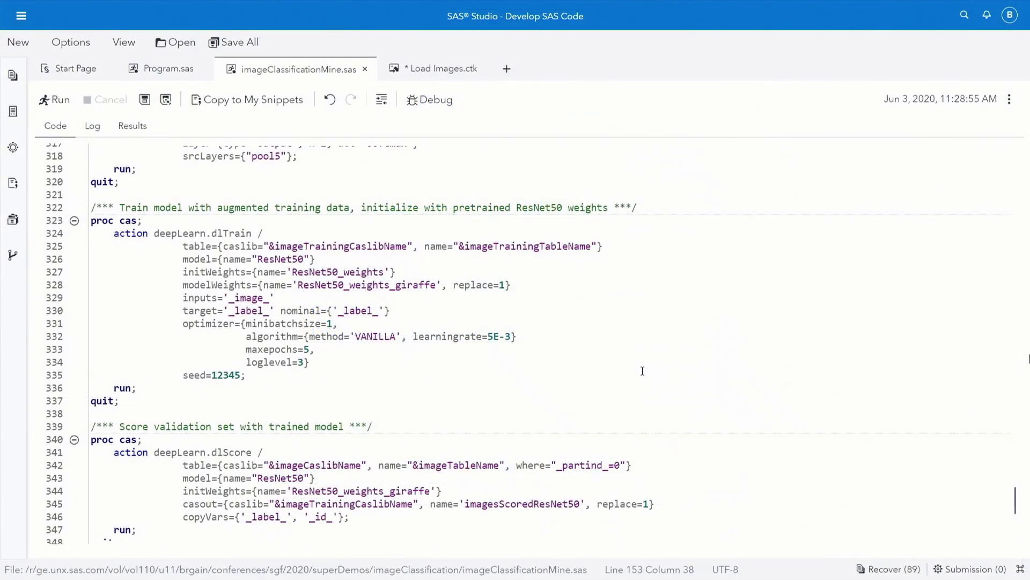
# Scroll to the dlExportModel step exporting ResNet50_weights_giraffe as the ResNet50_giraffe astore.
pyautogui.scroll(-2, 643, 370)
pyautogui.scroll(-3, 642, 371)
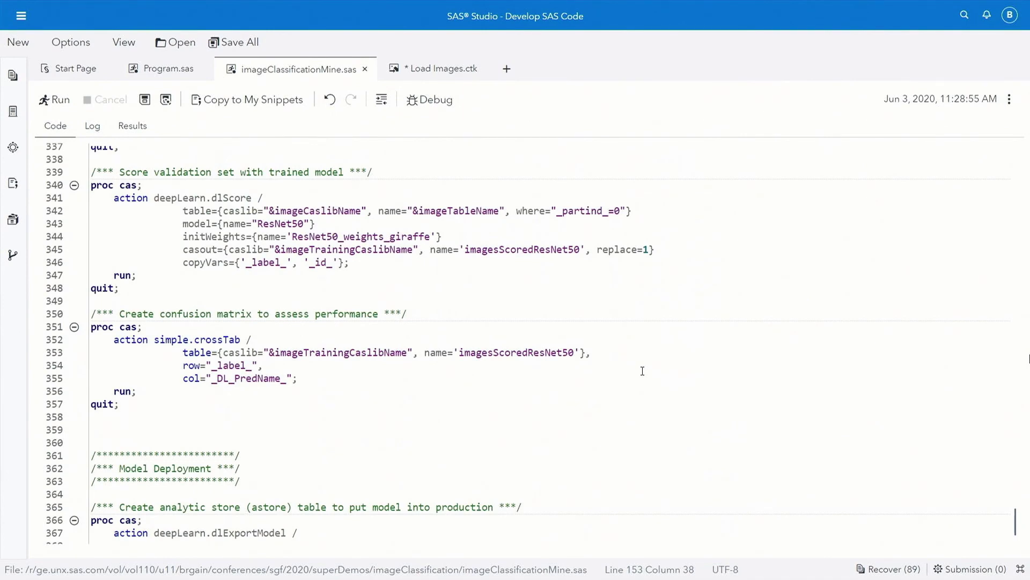
pyautogui.scroll(-1, 643, 371)
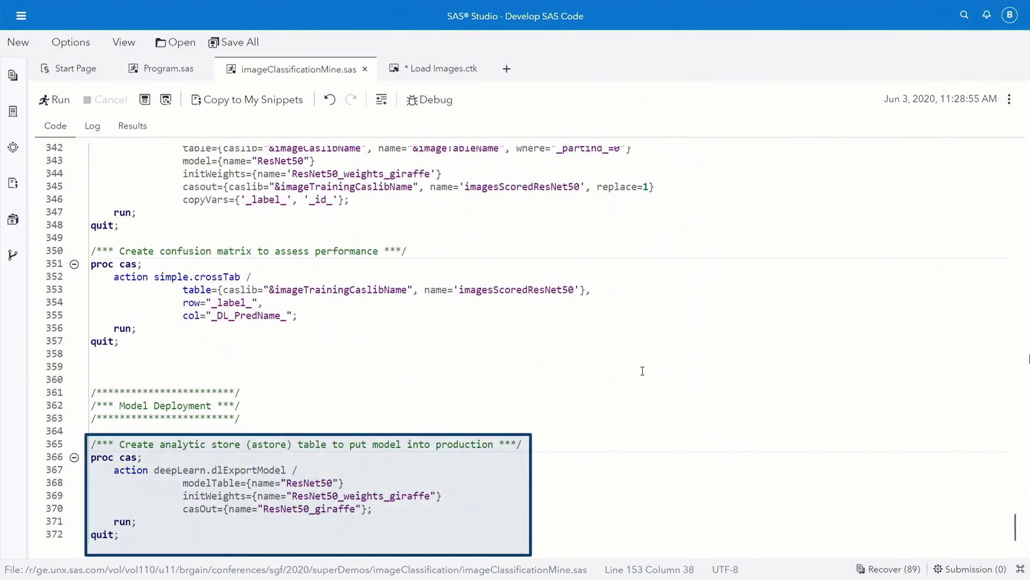